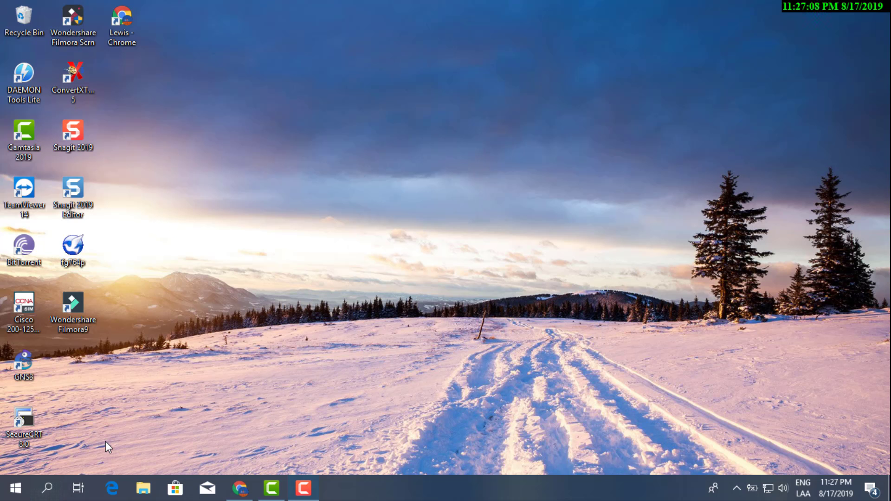
Select the Filmora9 desktop shortcut, refresh the desktop, and open then close the Start menu
click(340, 325)
right_click(346, 260)
click(383, 301)
click(16, 488)
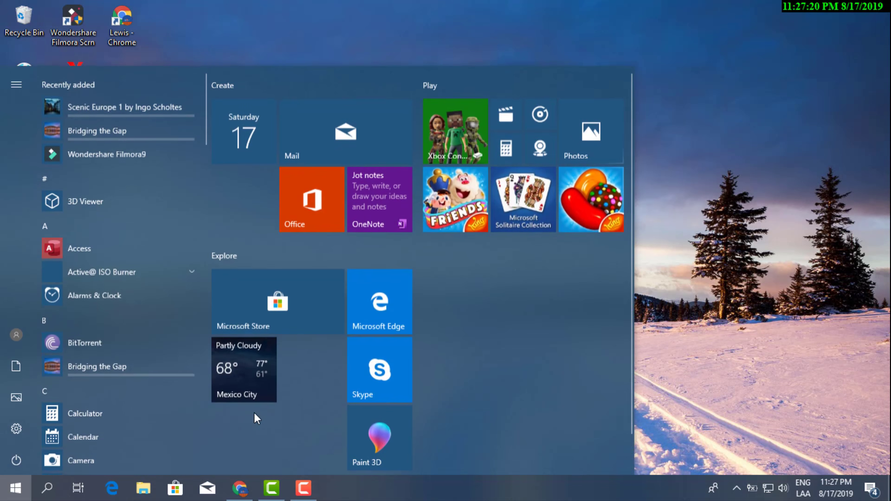
click(681, 282)
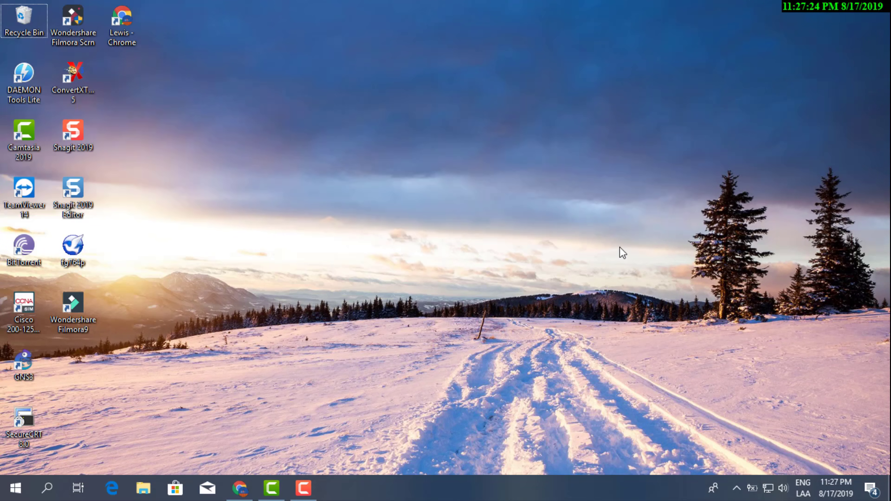
Search Windows for 'regis' and launch Registry Editor from the results
click(47, 488)
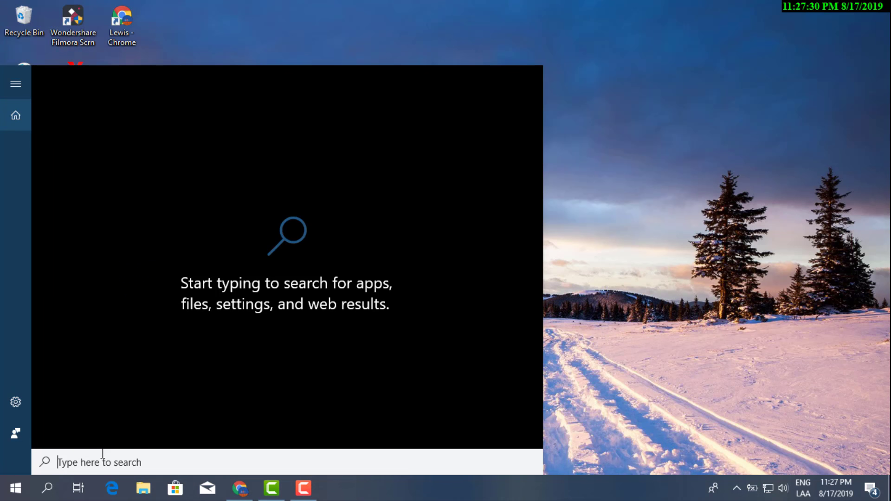
text(regis)
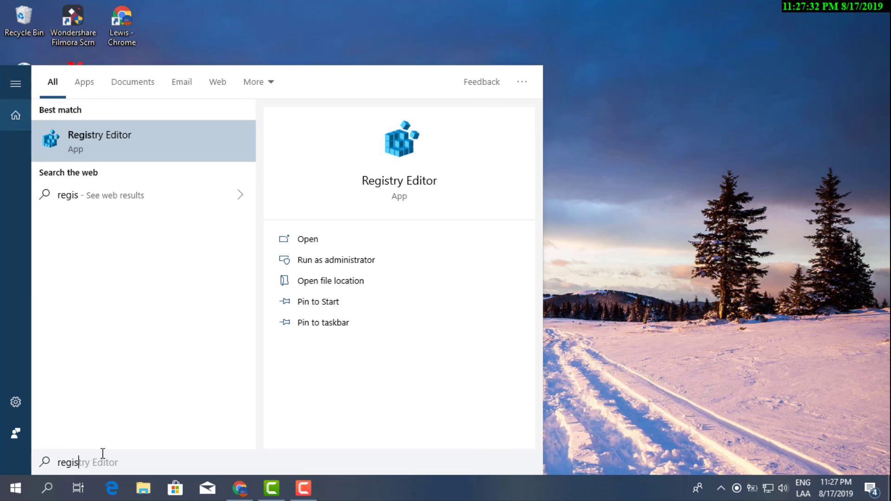
click(93, 145)
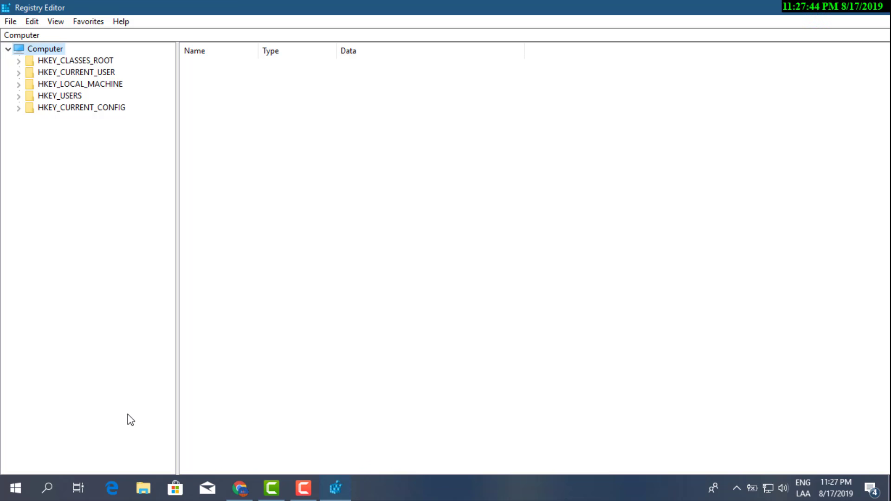
key(super+r)
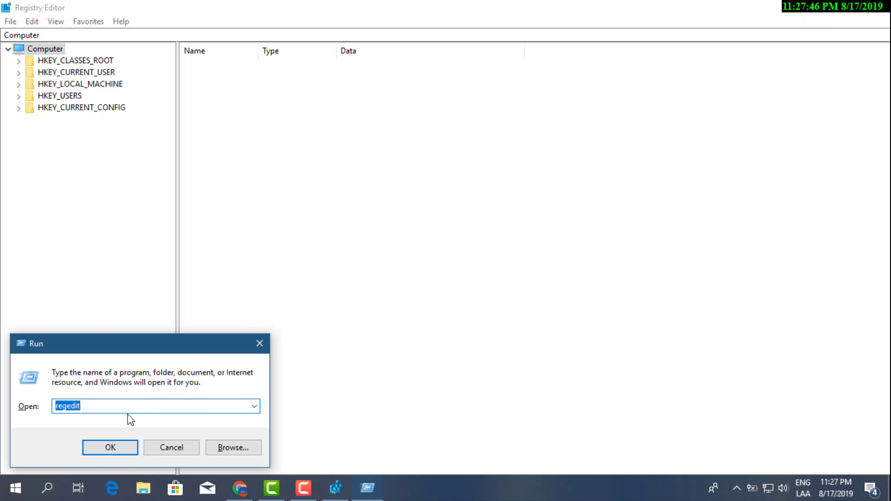
click(113, 406)
click(131, 447)
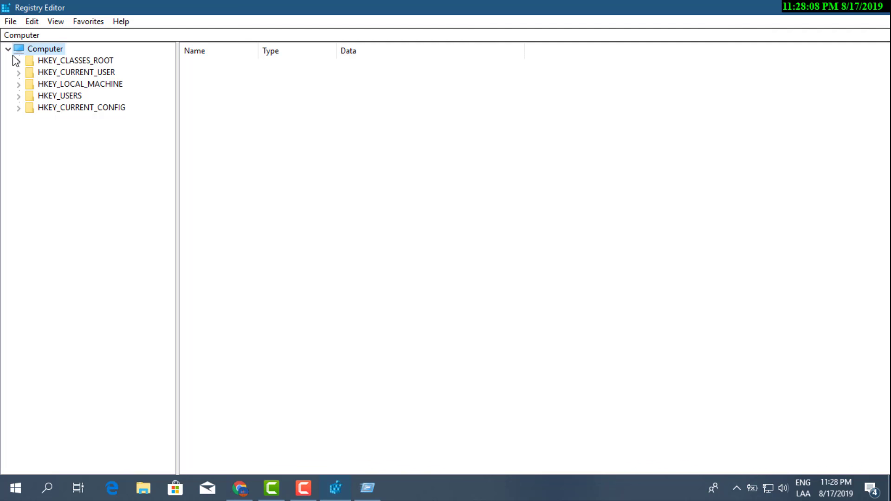
Browse the File menu and HKEY_CLASSES_ROOT, then start and cancel a registry export
click(8, 23)
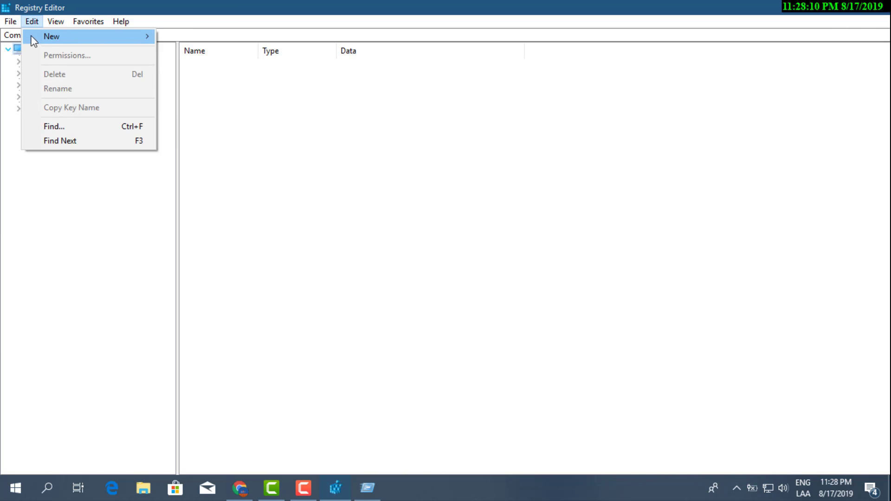
click(93, 194)
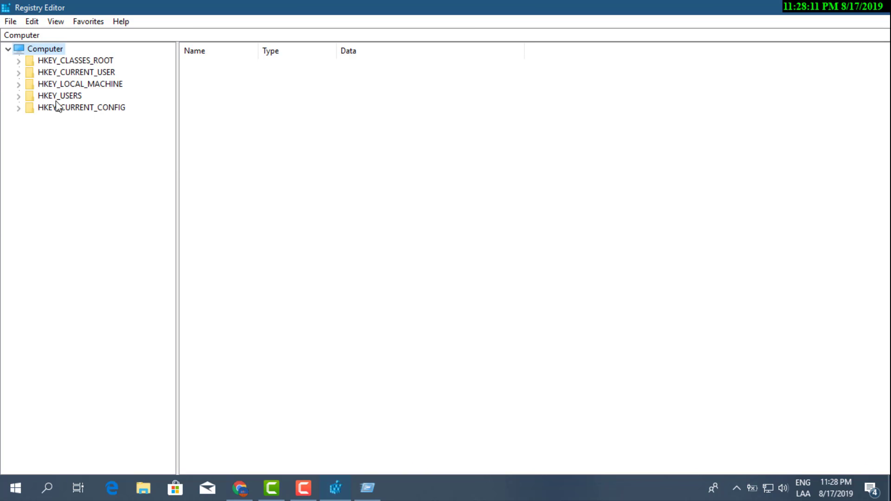
click(26, 61)
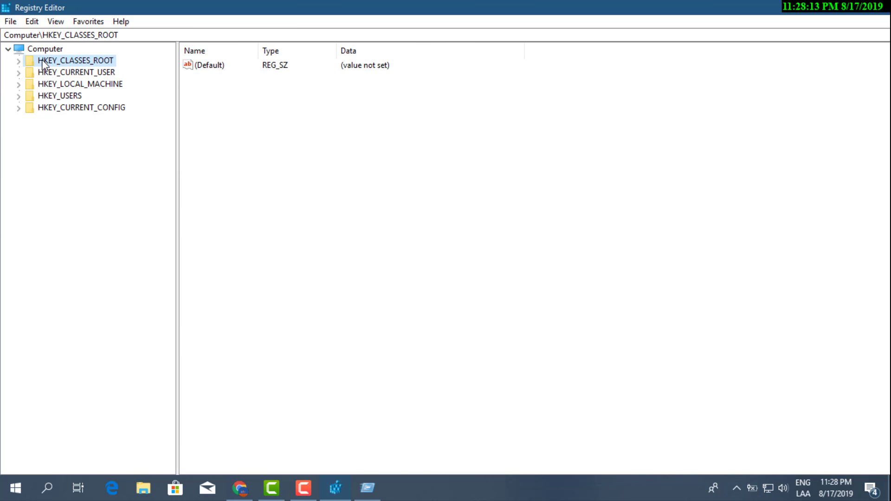
click(20, 48)
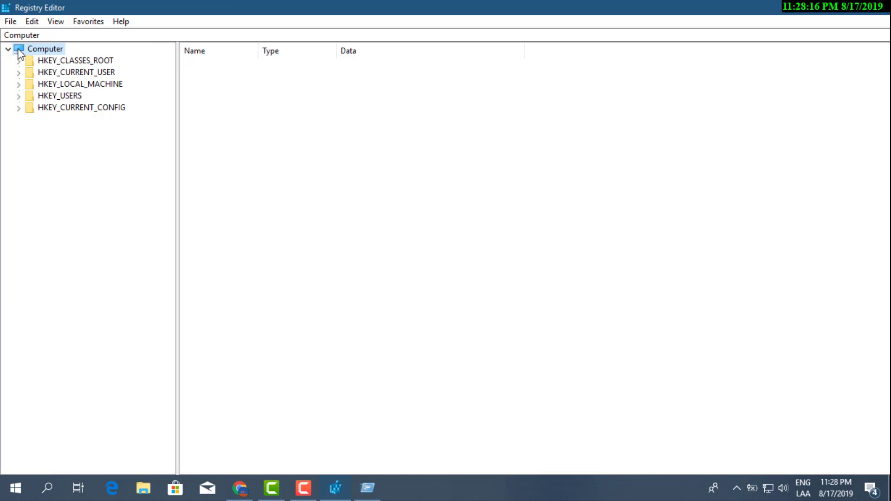
click(10, 22)
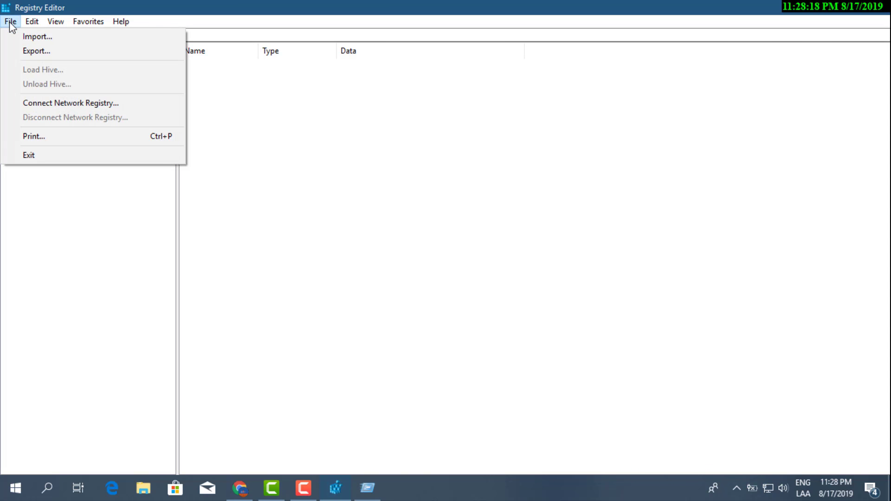
click(60, 186)
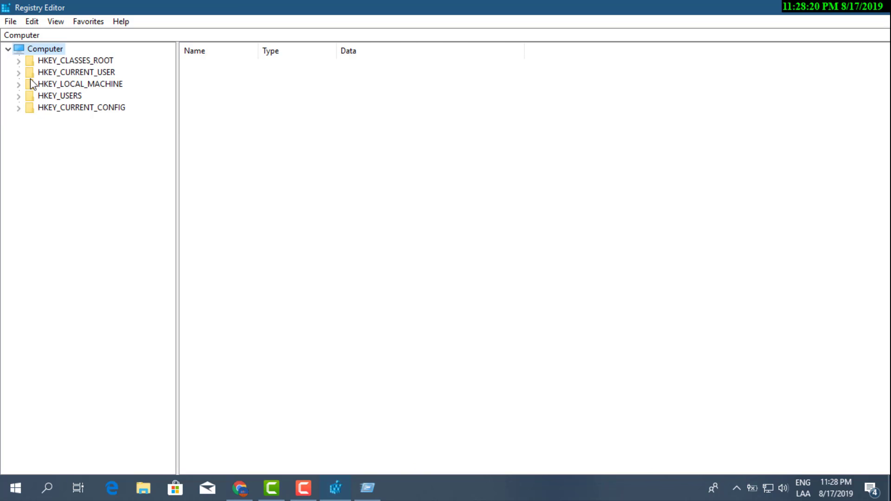
click(11, 22)
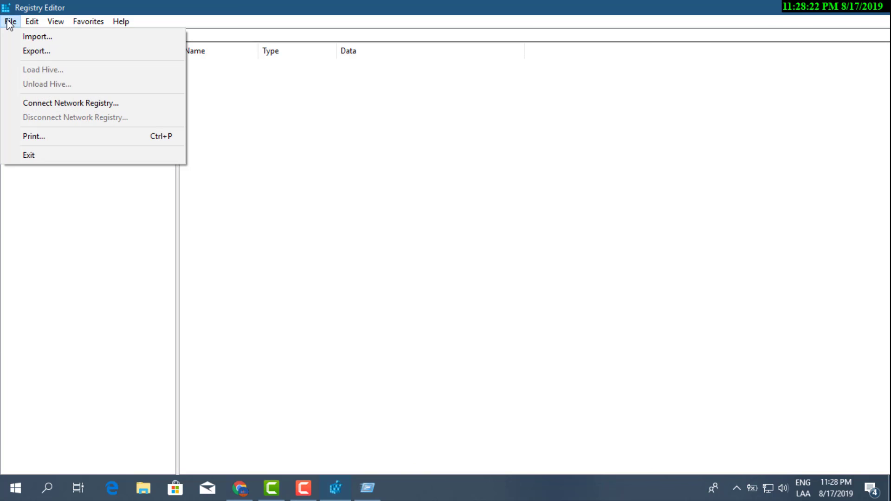
click(36, 48)
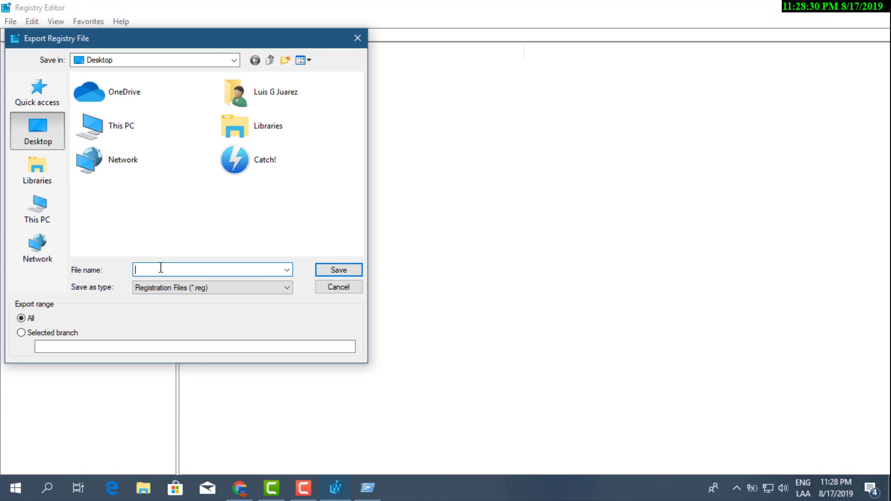
click(356, 39)
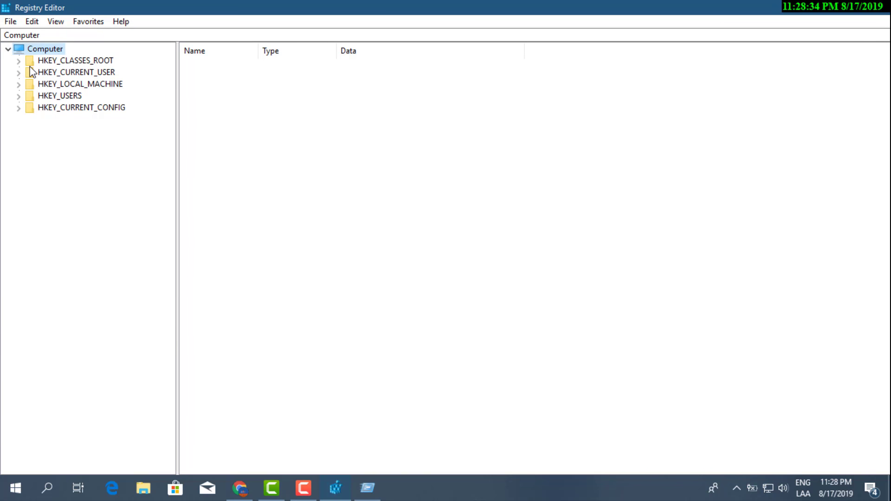
Export the whole registry to the Desktop as a backup file named 'Rege'
click(10, 21)
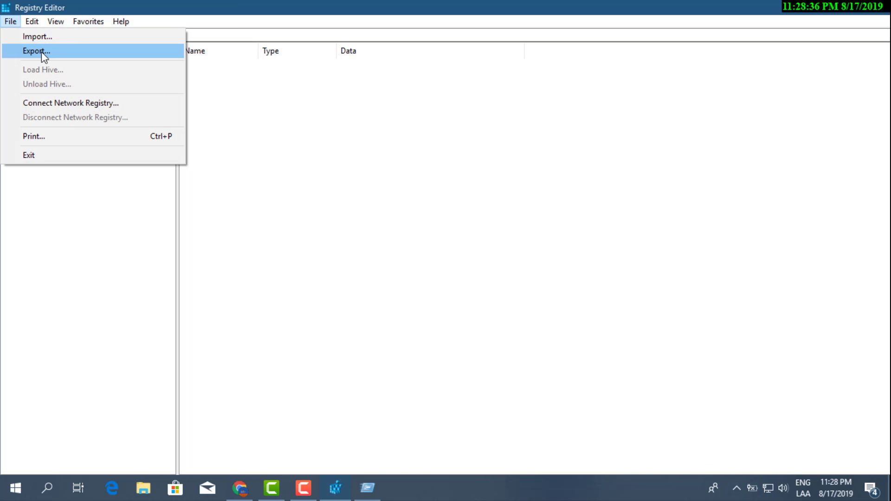
click(41, 51)
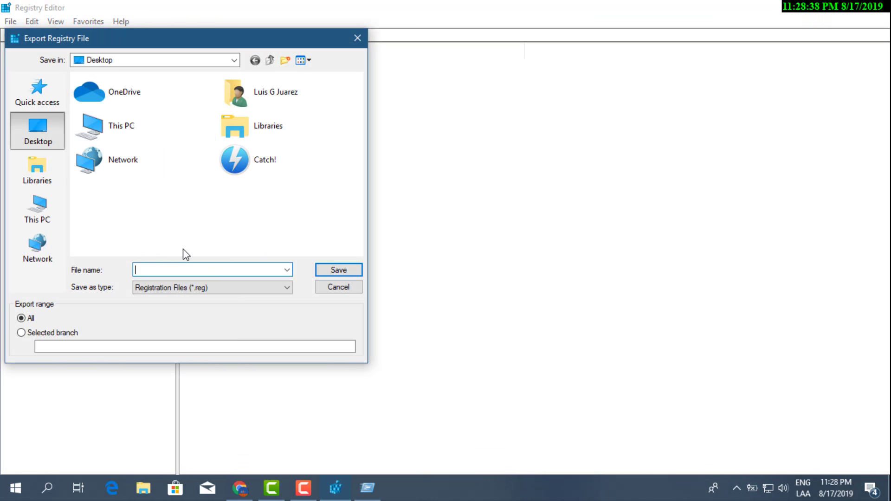
text(Regef)
key(BackSpace)
key(Return)
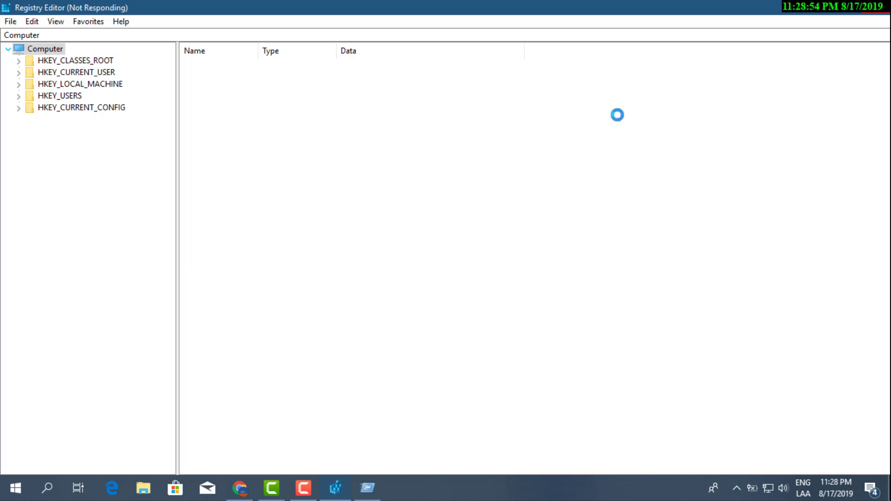
Minimize Registry Editor, close the leftover Run dialog, and restore Registry Editor from the taskbar
click(825, 8)
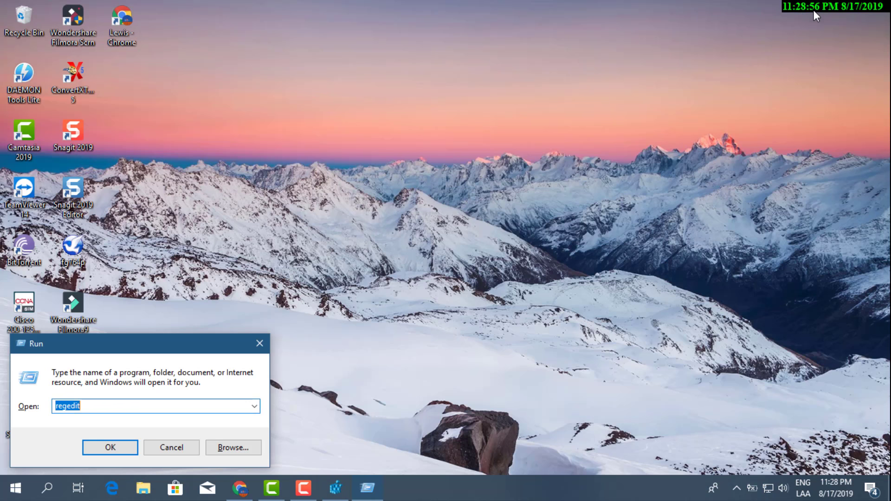
click(264, 338)
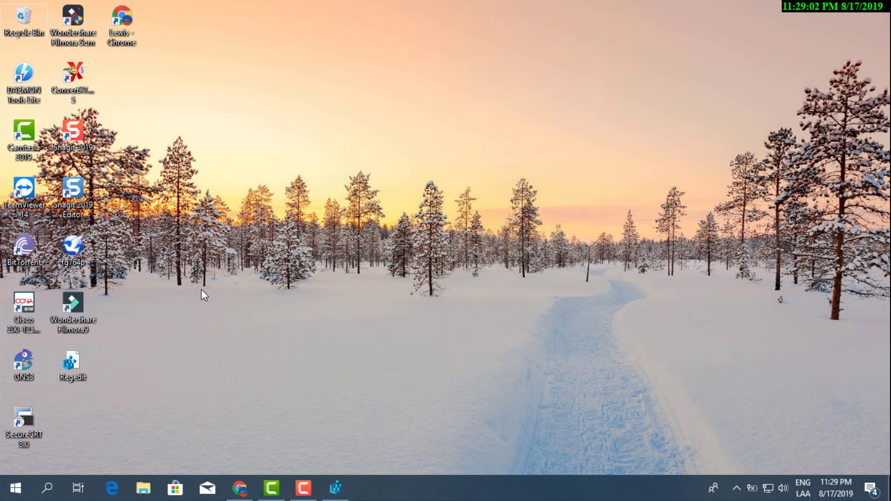
click(335, 488)
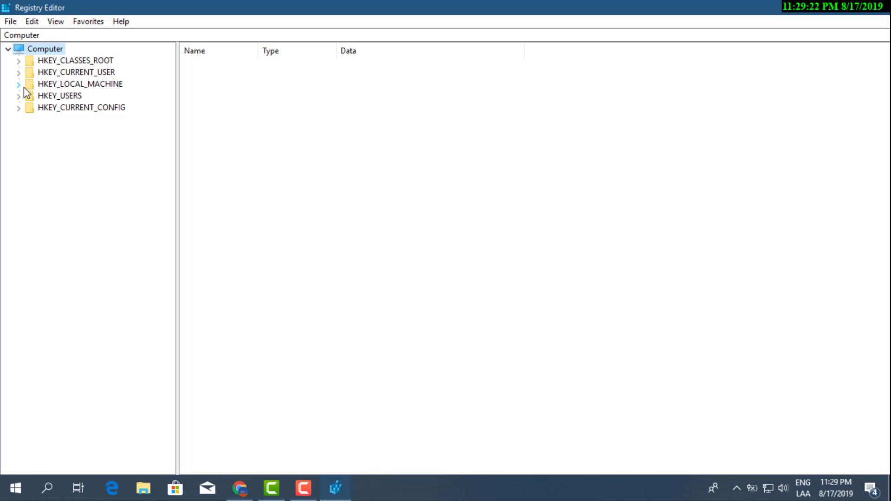
Navigate to HKEY_LOCAL_MACHINE\SOFTWARE\Policies\Microsoft\Windows Defender and select that key
click(18, 85)
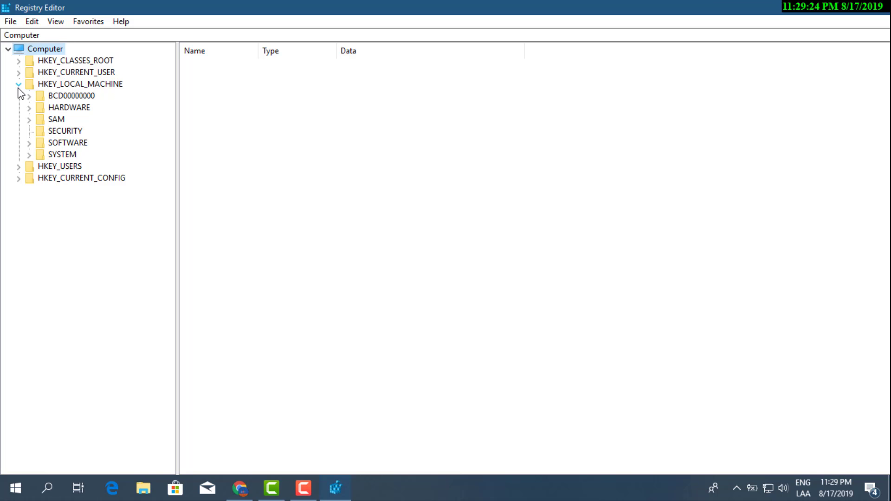
click(28, 144)
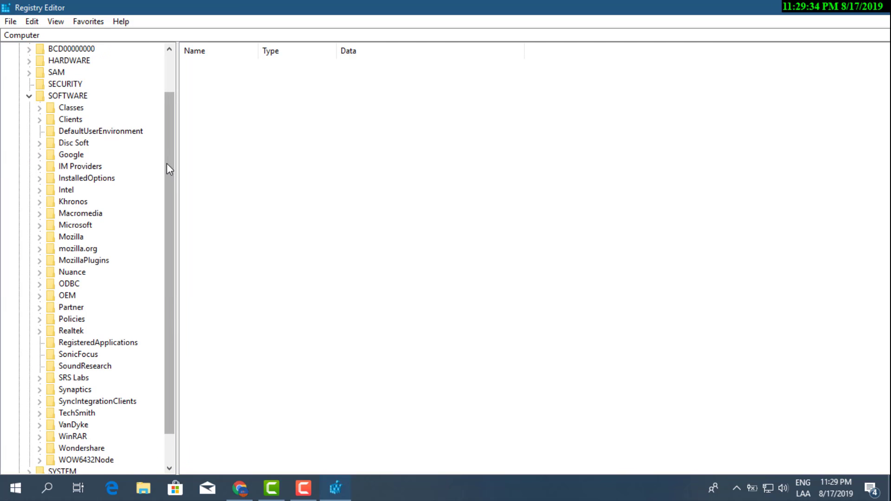
drag(167, 155, 204, 183)
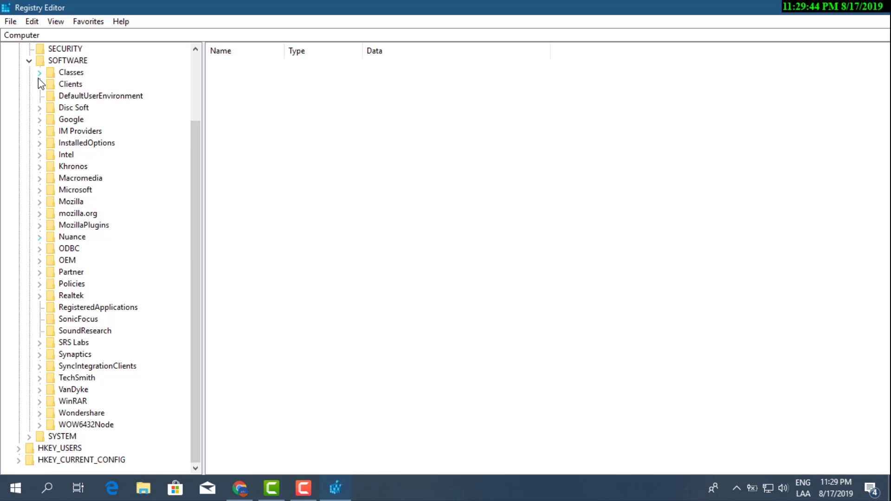
click(40, 285)
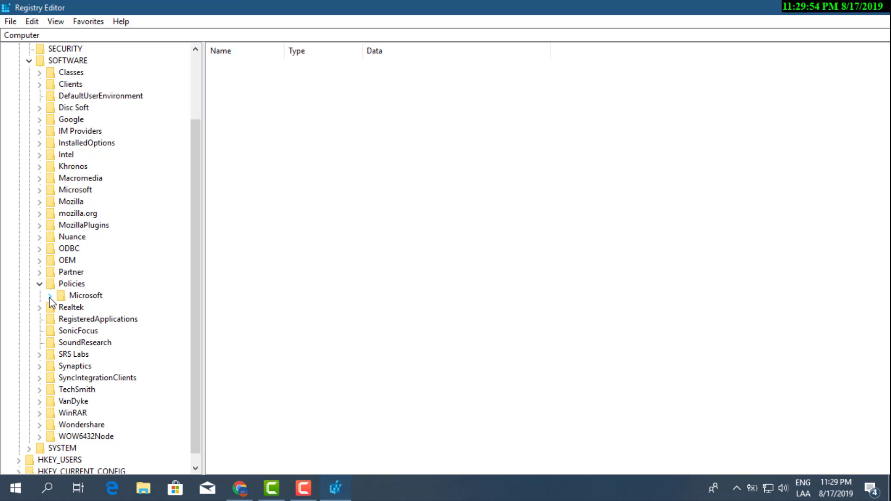
click(50, 297)
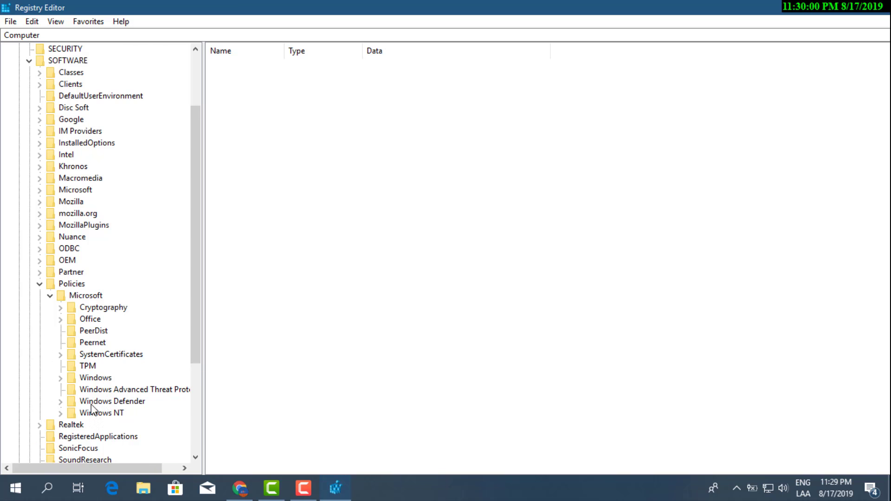
click(60, 402)
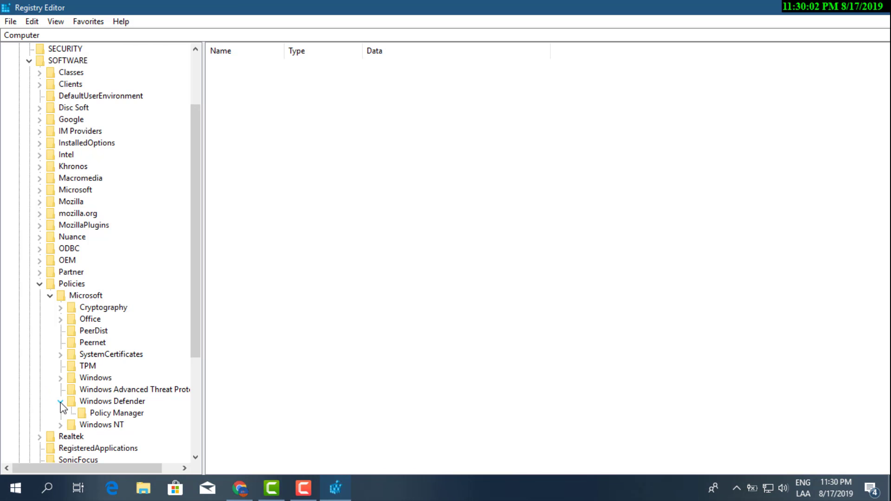
click(94, 405)
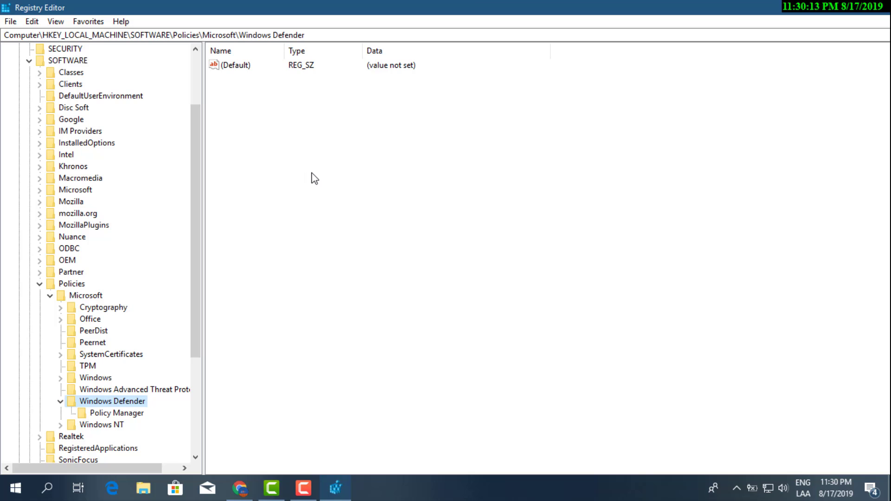
Create a new DWORD (32-bit) value in the Windows Defender key and clear its default name
right_click(264, 117)
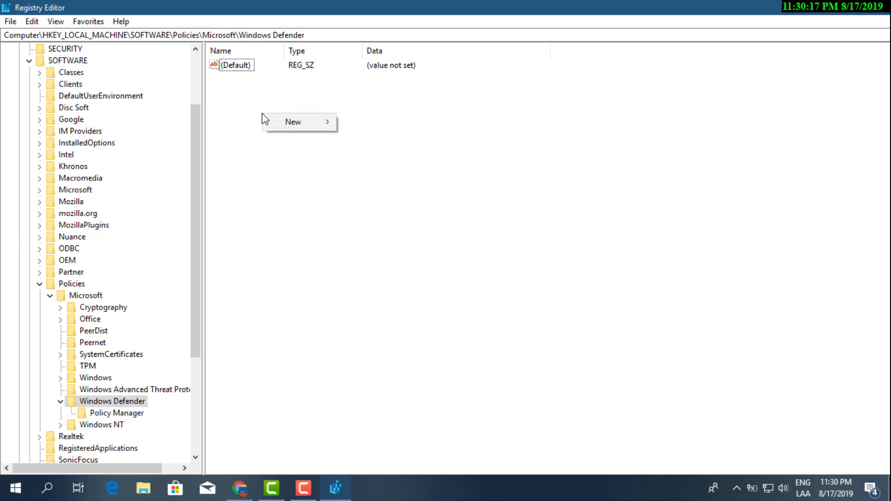
click(269, 195)
right_click(289, 140)
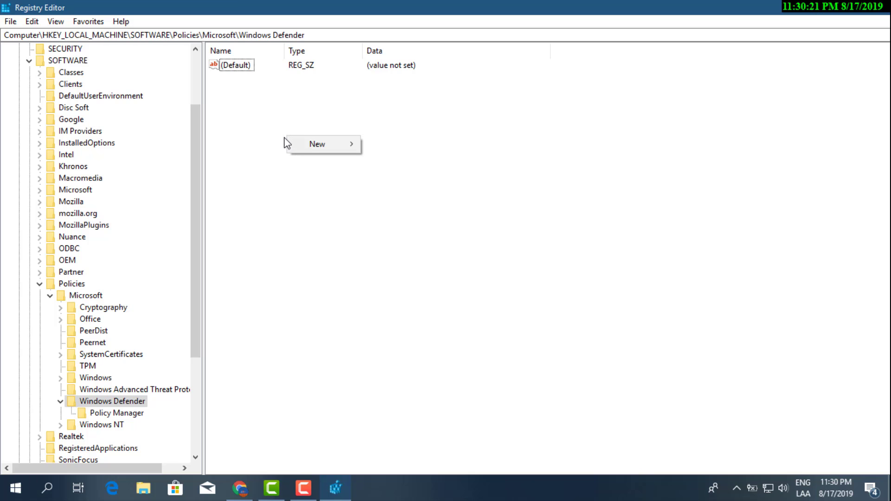
mouse_move(313, 143)
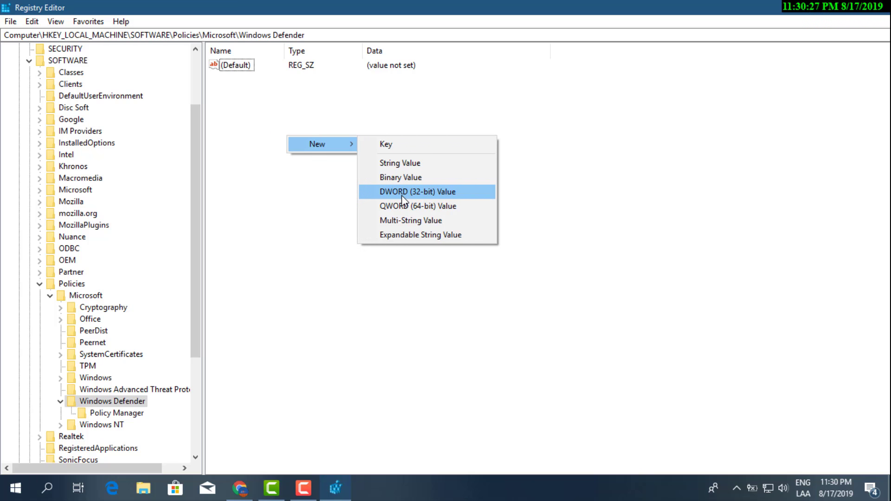
click(431, 193)
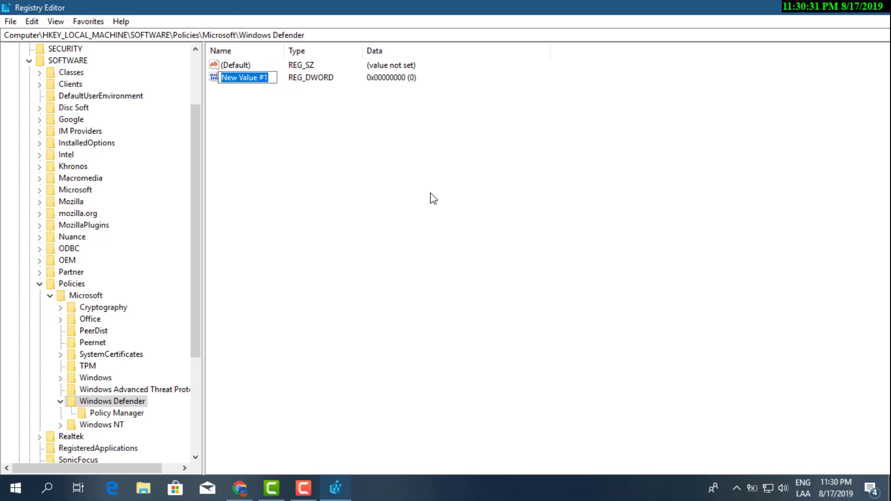
key(BackSpace)
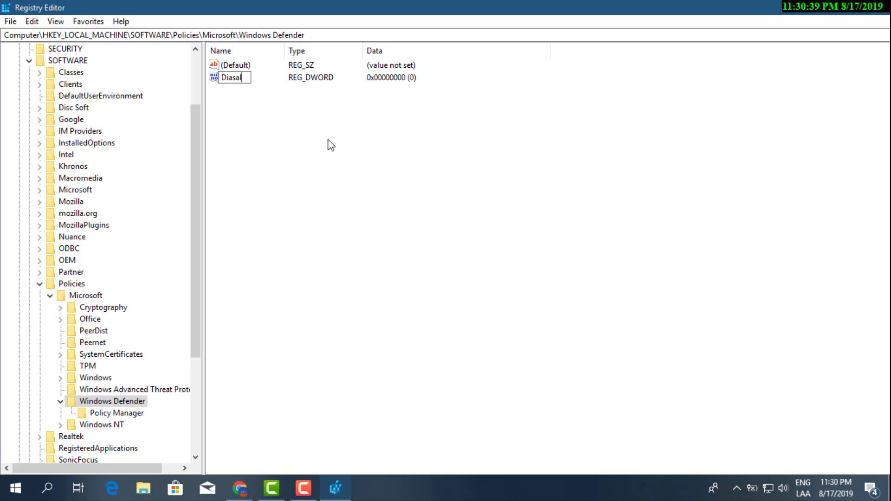
Erase the misspelled letters from the new DWORD value's name, leaving "Di"
key(BackSpace)
key(BackSpace)
key(BackSpace)
key(BackSpace)
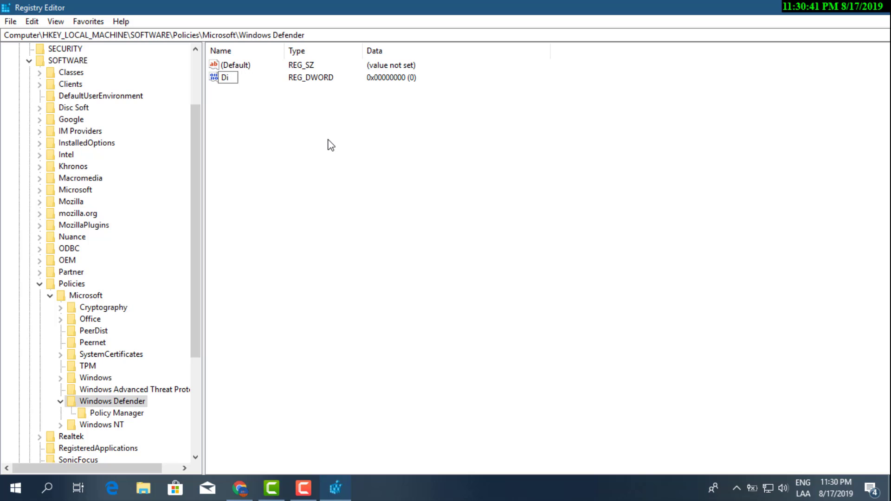
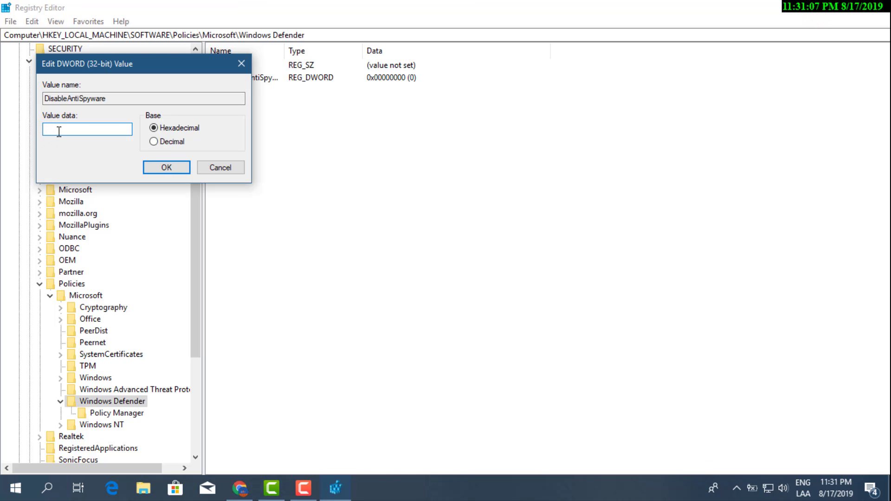
Enter 1 as the value data for the DisableAntiSpyware DWORD
text(1)
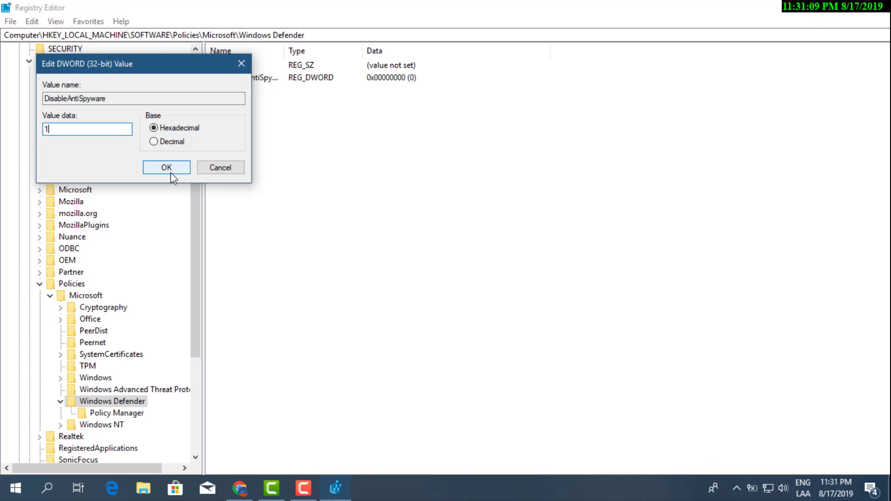
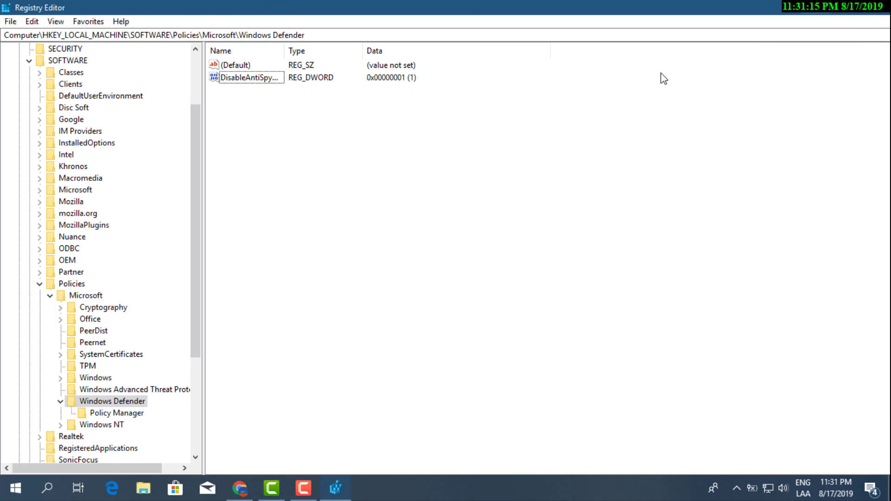
Collapse Policies, SOFTWARE and HKEY_LOCAL_MACHINE in the tree, then close Registry Editor
click(39, 285)
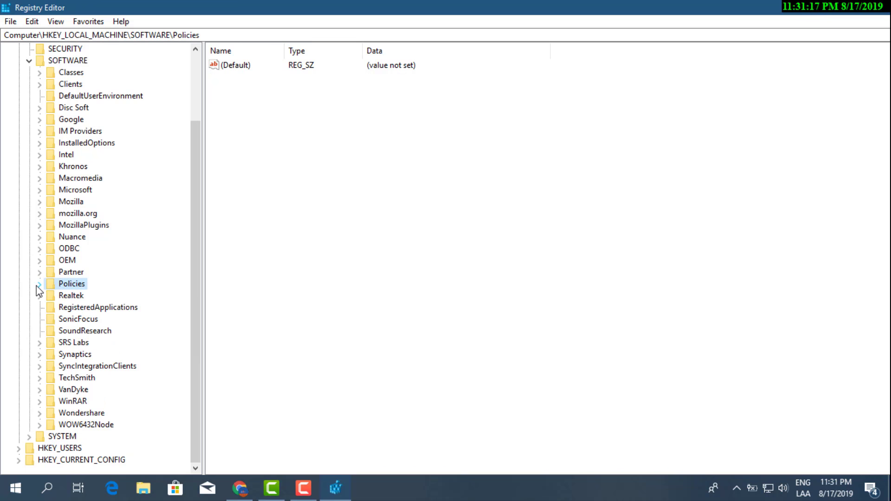
click(29, 61)
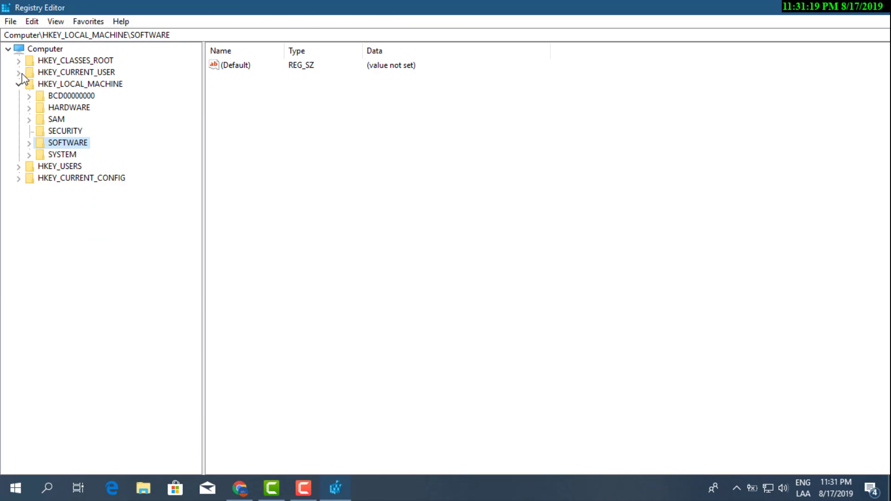
click(18, 87)
click(583, 147)
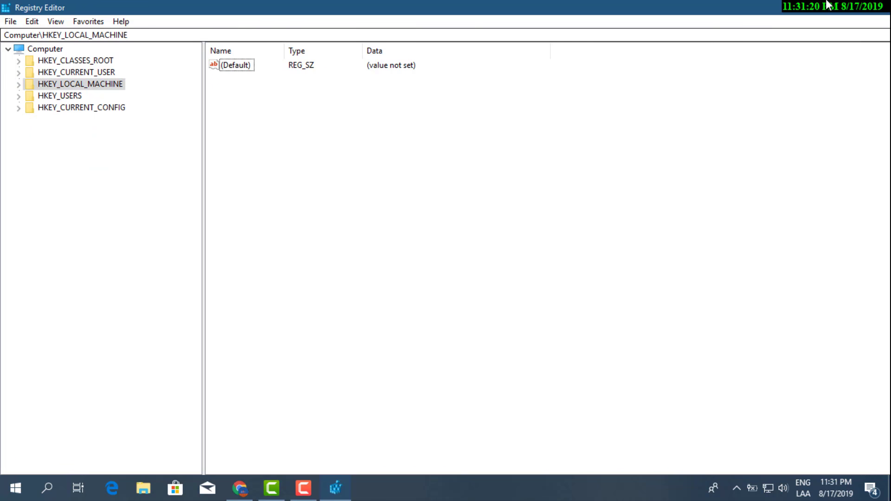
click(886, 5)
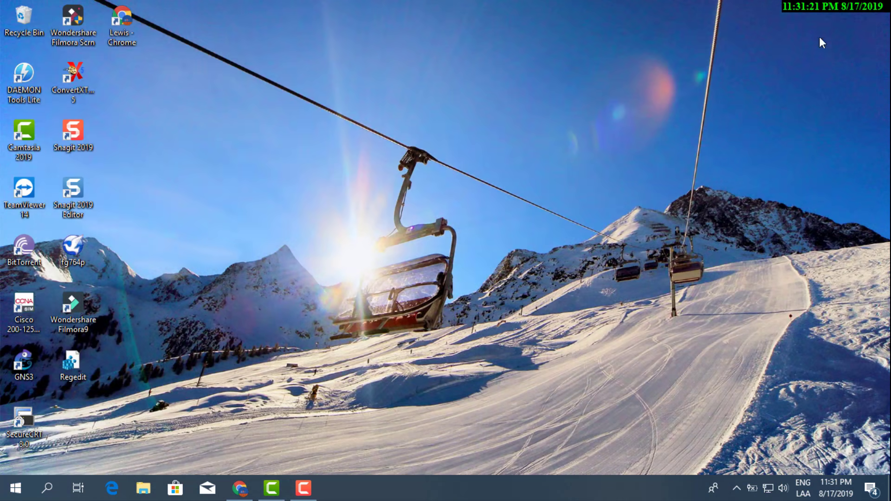
Relaunch Registry Editor by running regedit from the Run box
click(49, 488)
click(15, 488)
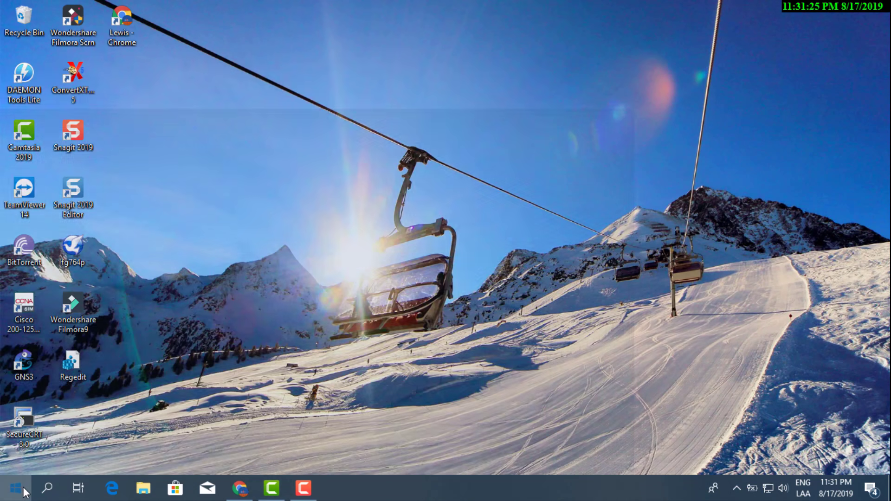
click(671, 284)
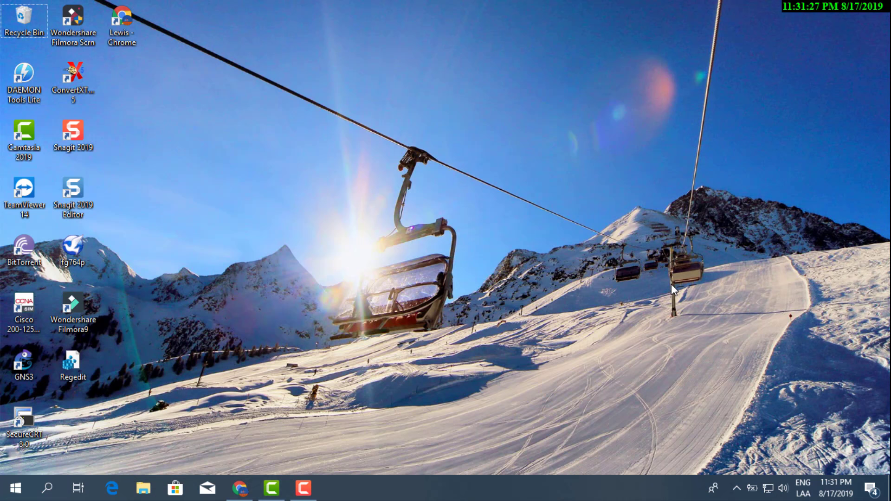
key(super+r)
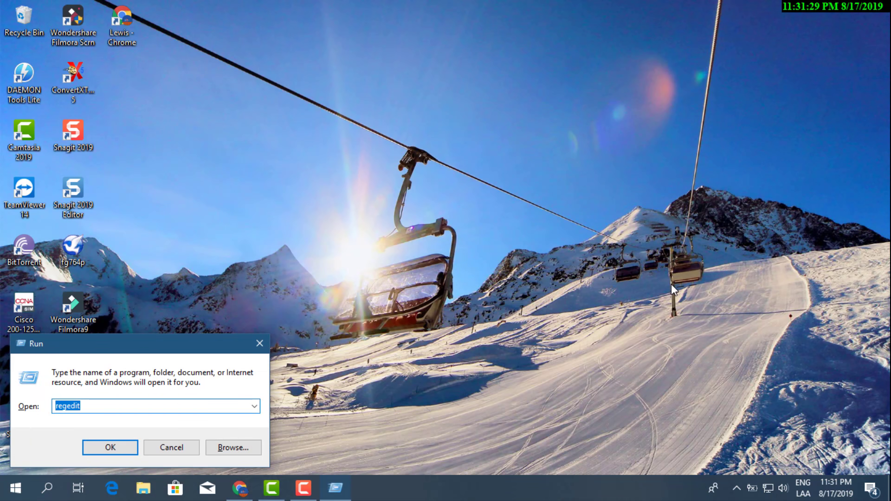
key(Return)
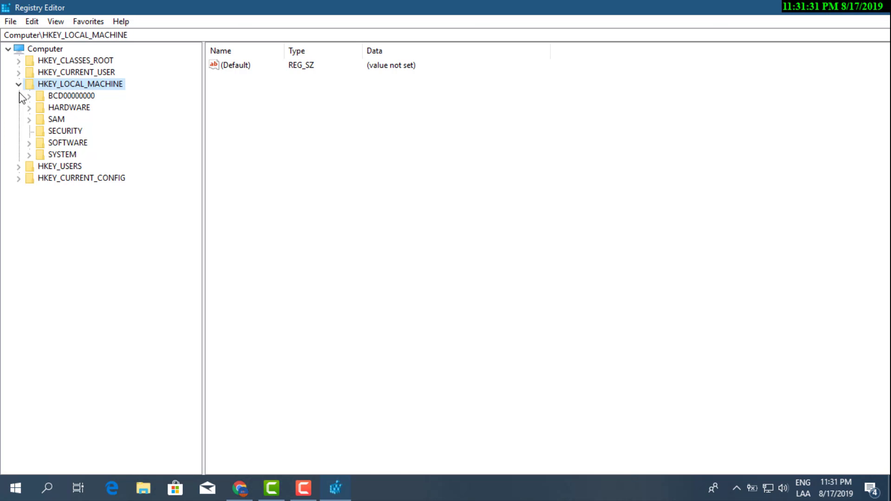
Browse to HKLM\SOFTWARE\Policies\Microsoft\Windows Defender and confirm DisableAntiSpyware still reads 1
click(19, 84)
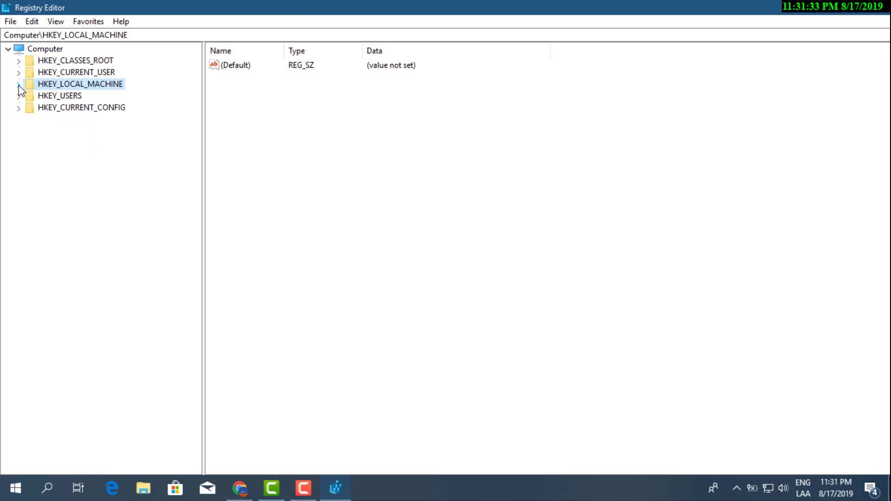
click(19, 85)
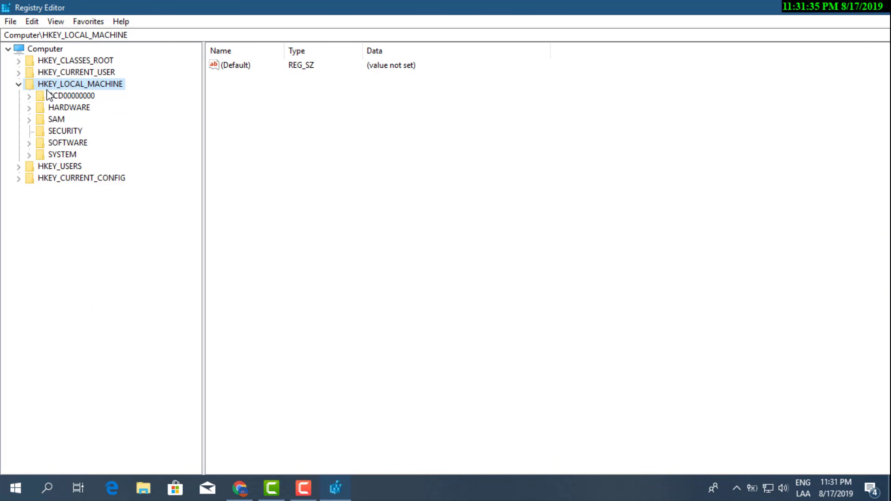
click(29, 143)
scroll(116, 290, down, 1)
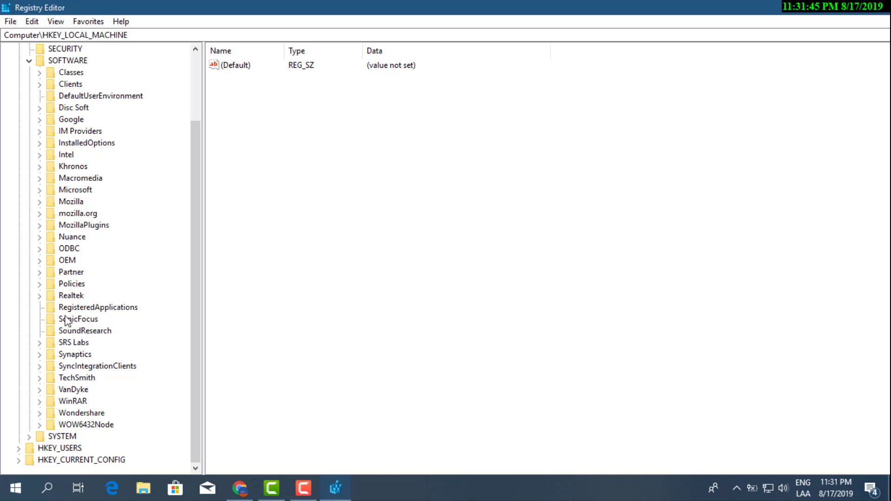
click(36, 285)
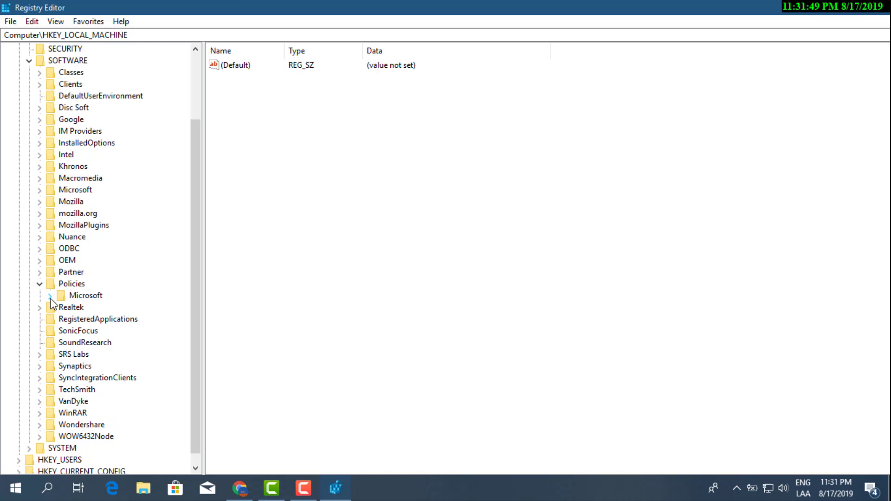
click(50, 297)
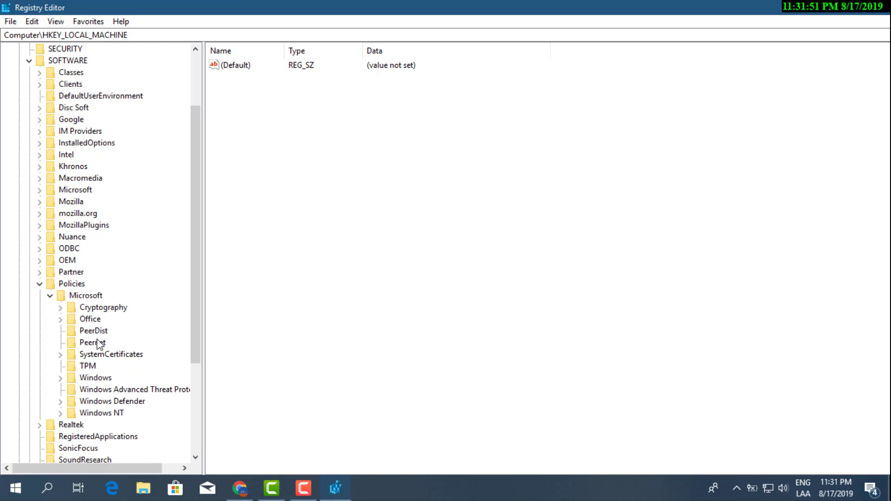
click(122, 402)
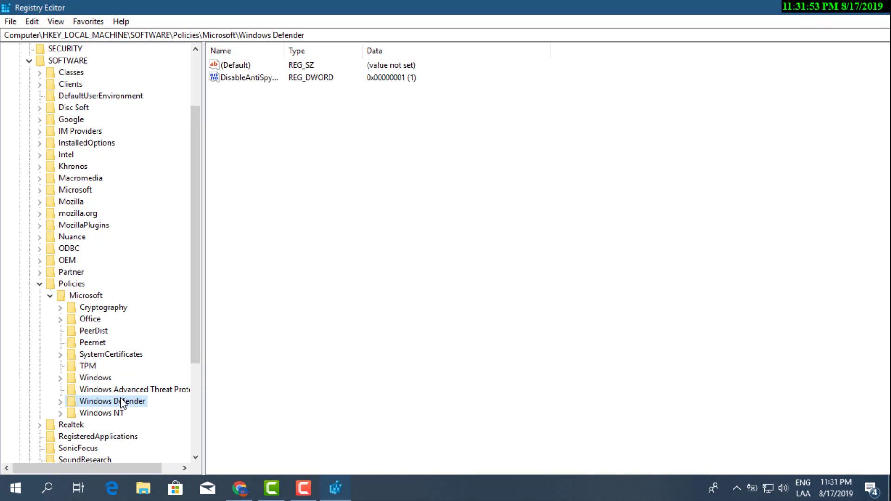
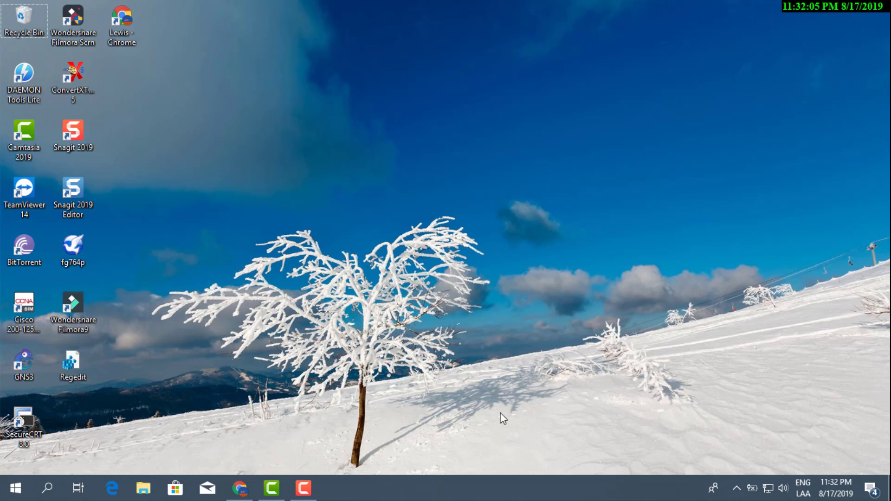
Close the Start menu and refresh the desktop from its context menu
click(18, 492)
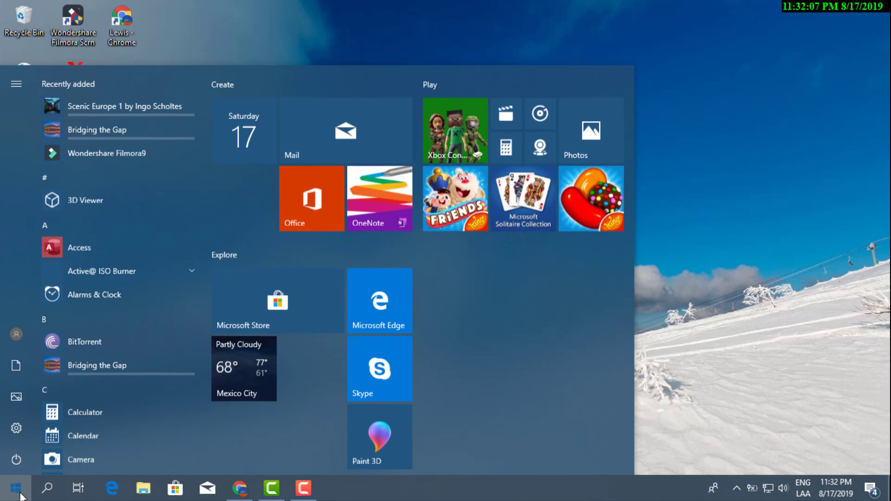
click(458, 44)
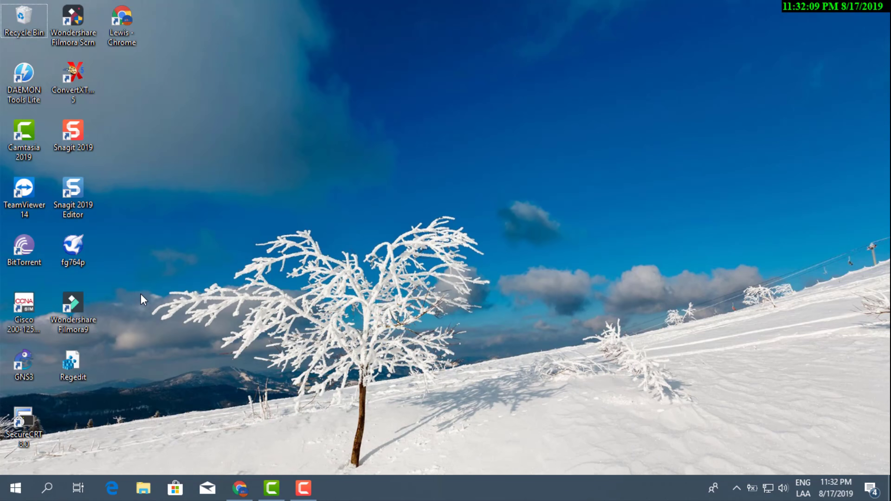
right_click(329, 143)
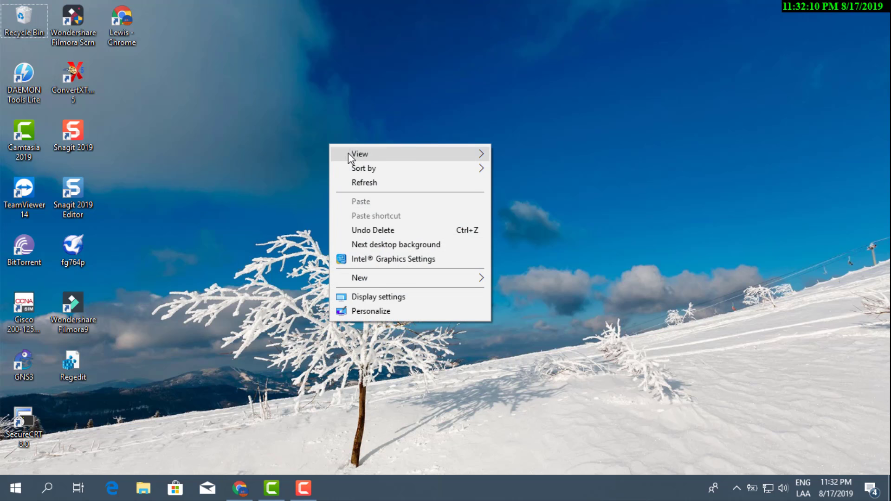
click(363, 180)
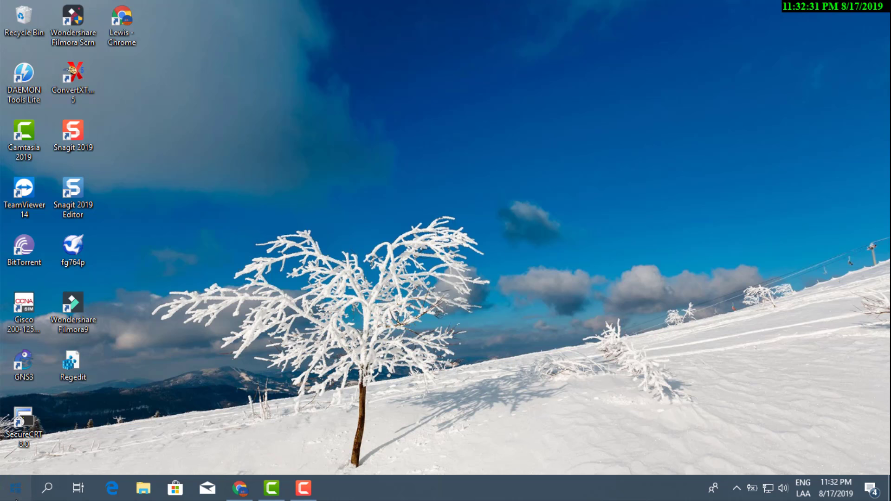
Search 'windows' filtered to Apps, showing Windows Defender Firewall with Advanced Security as best match
click(15, 497)
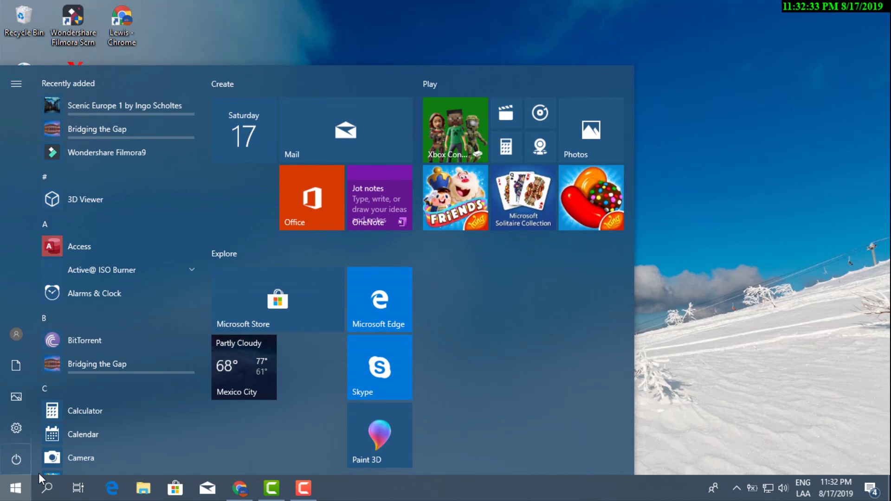
click(48, 488)
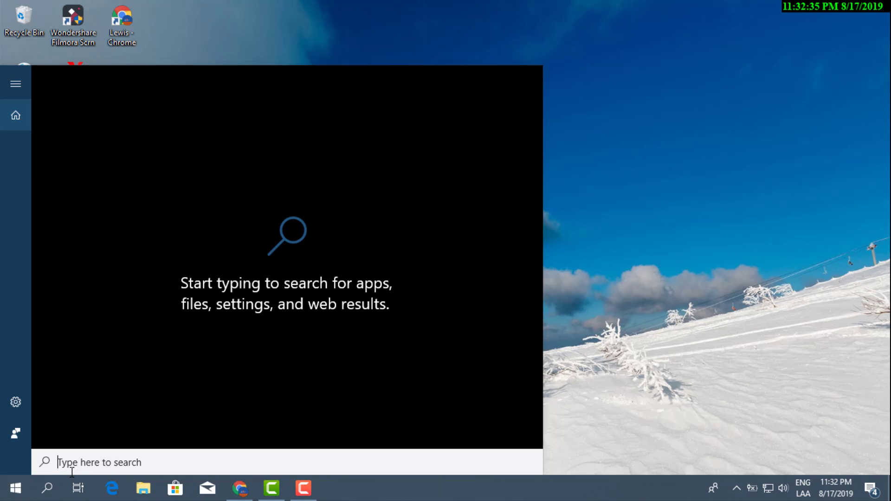
text(windows)
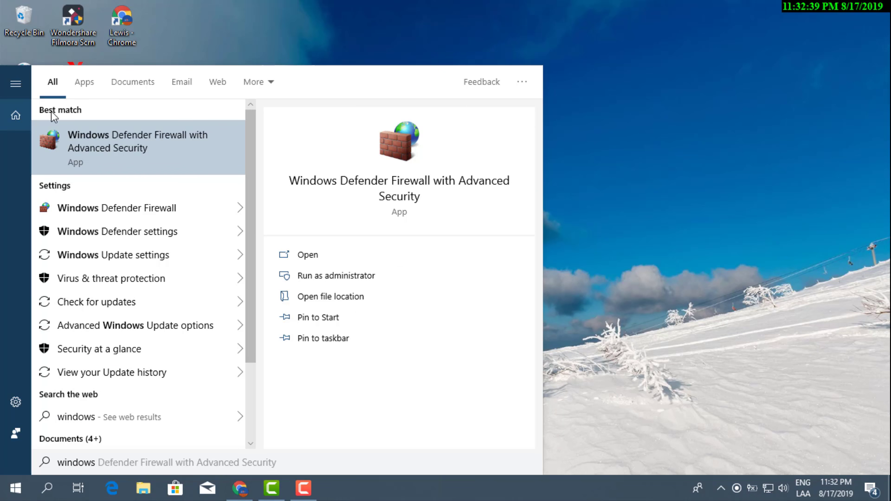
click(85, 93)
right_click(95, 140)
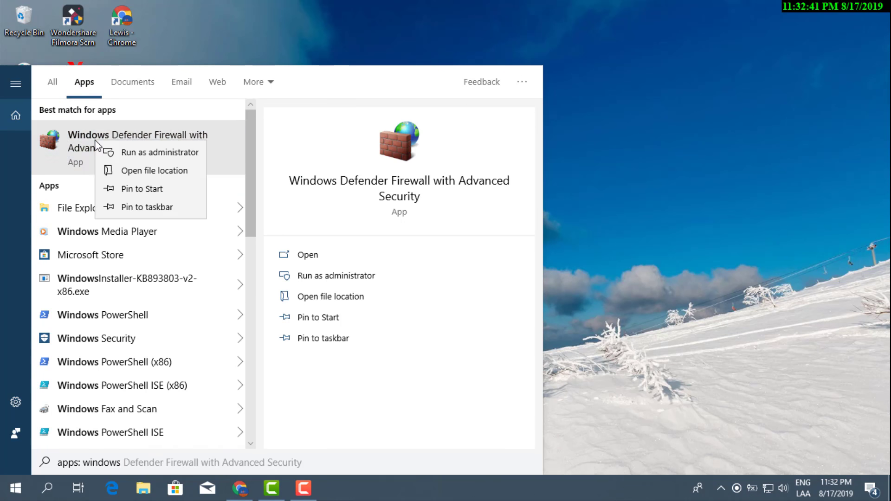
click(128, 152)
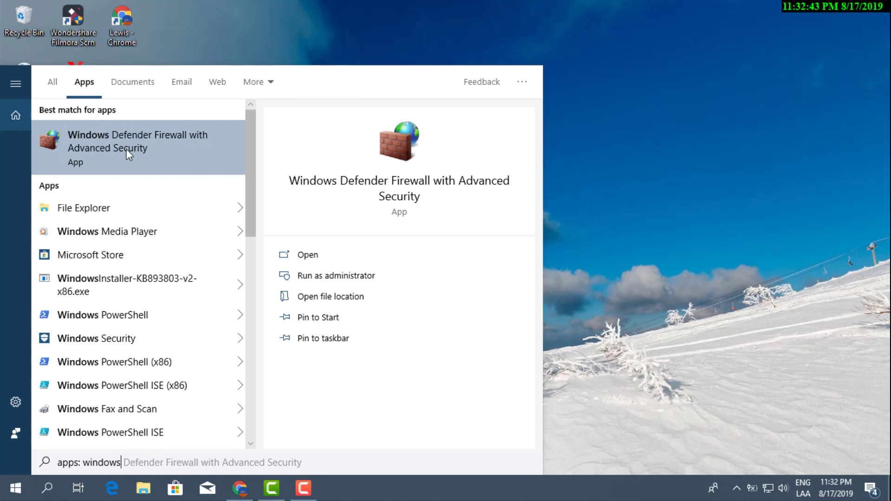
Launch Windows Defender Firewall with Advanced Security, check that Private and Public profiles are off, and close it
click(126, 149)
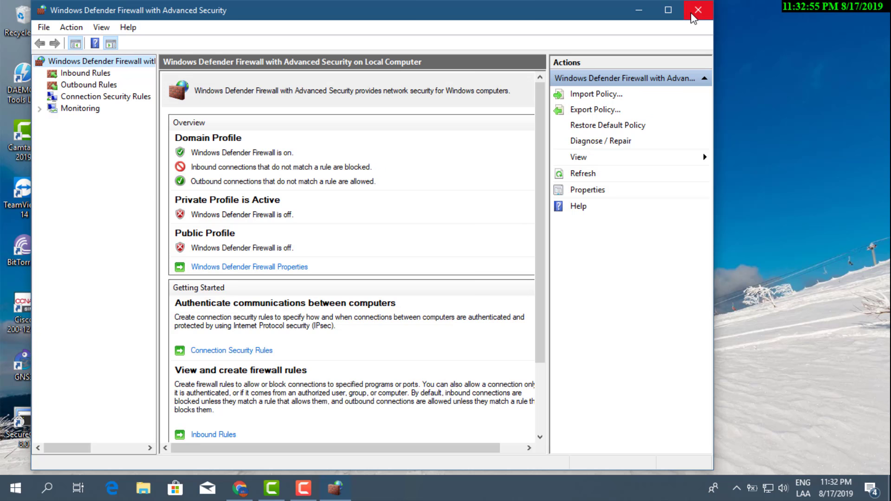
click(698, 10)
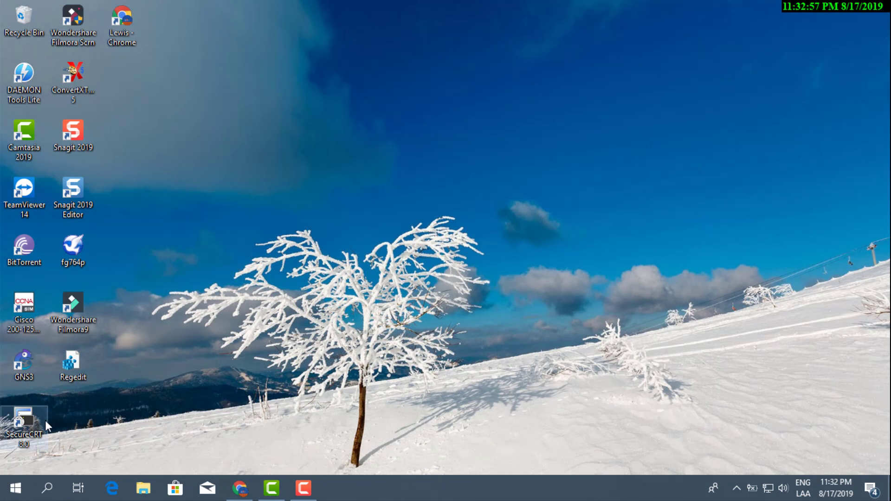